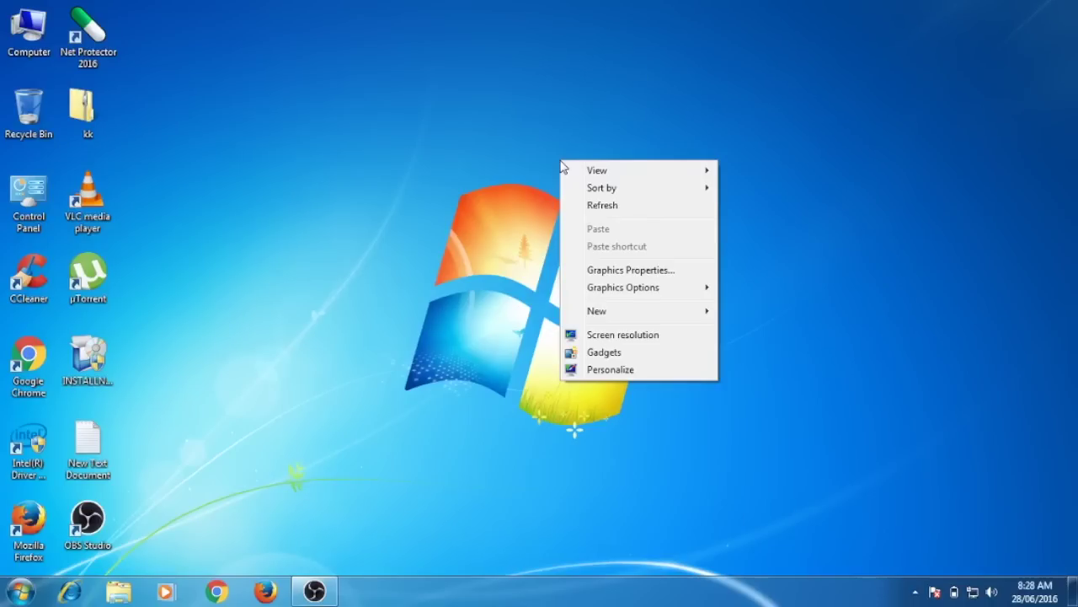
click(519, 162)
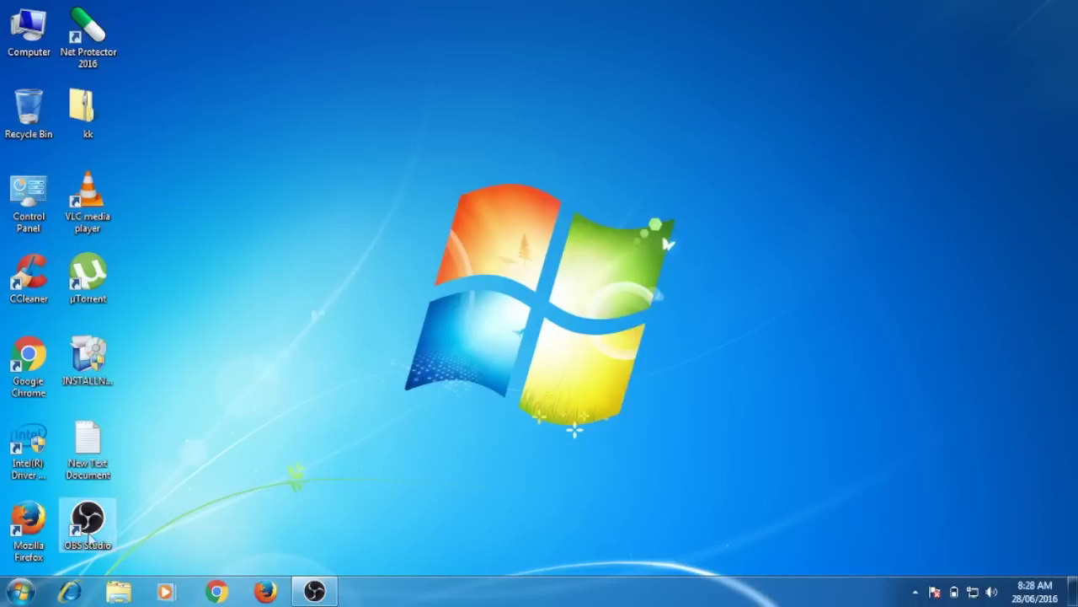
click(19, 591)
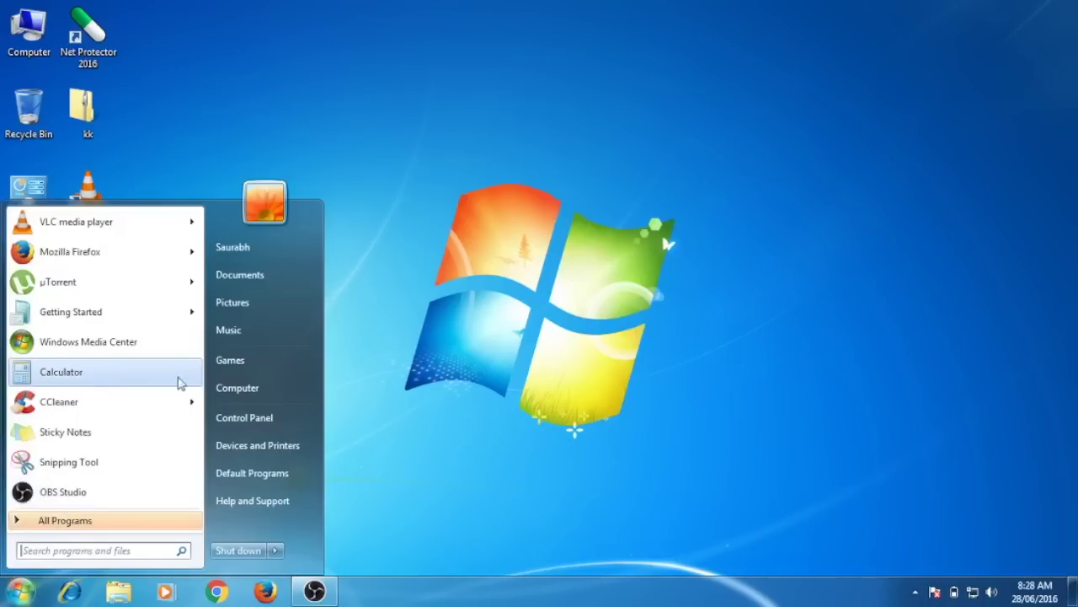
click(427, 378)
- Start the stopped Windows Defender service from Control Panel, minimize Defender, and dismiss its update notification
double_click(29, 198)
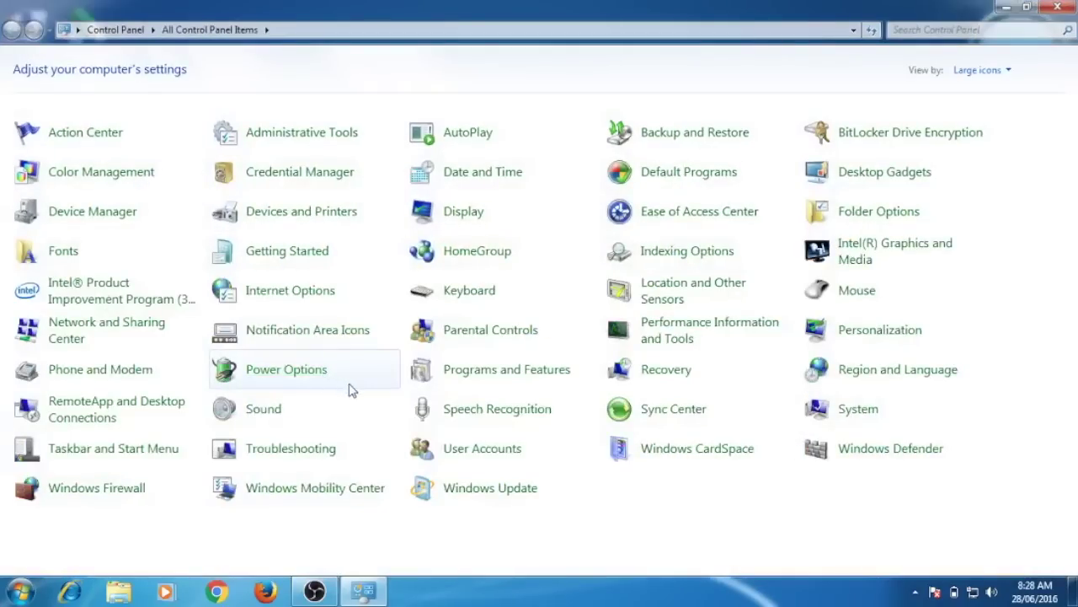
click(841, 447)
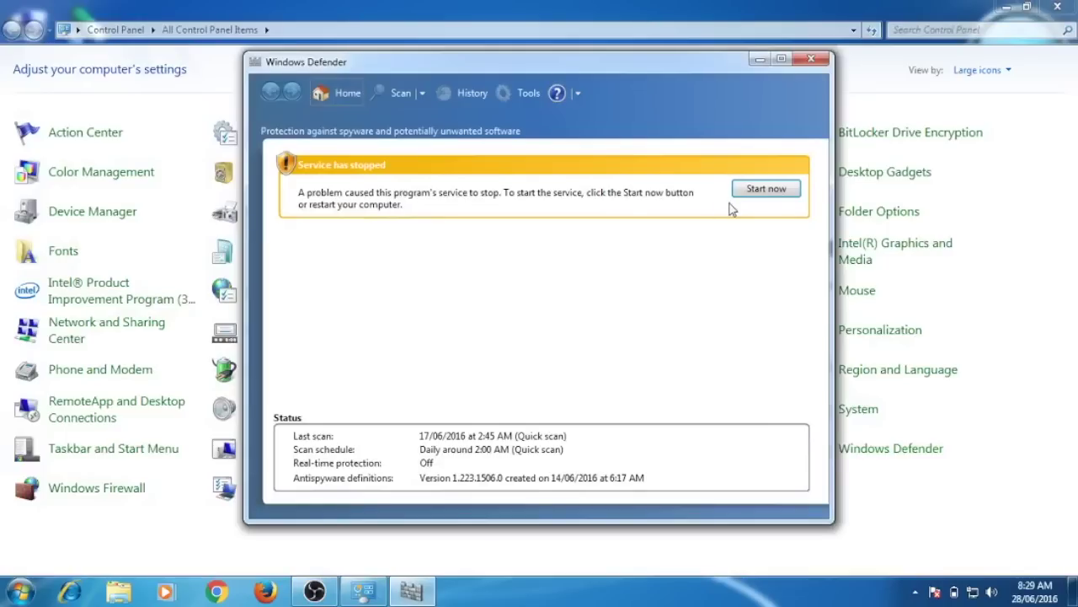
click(754, 192)
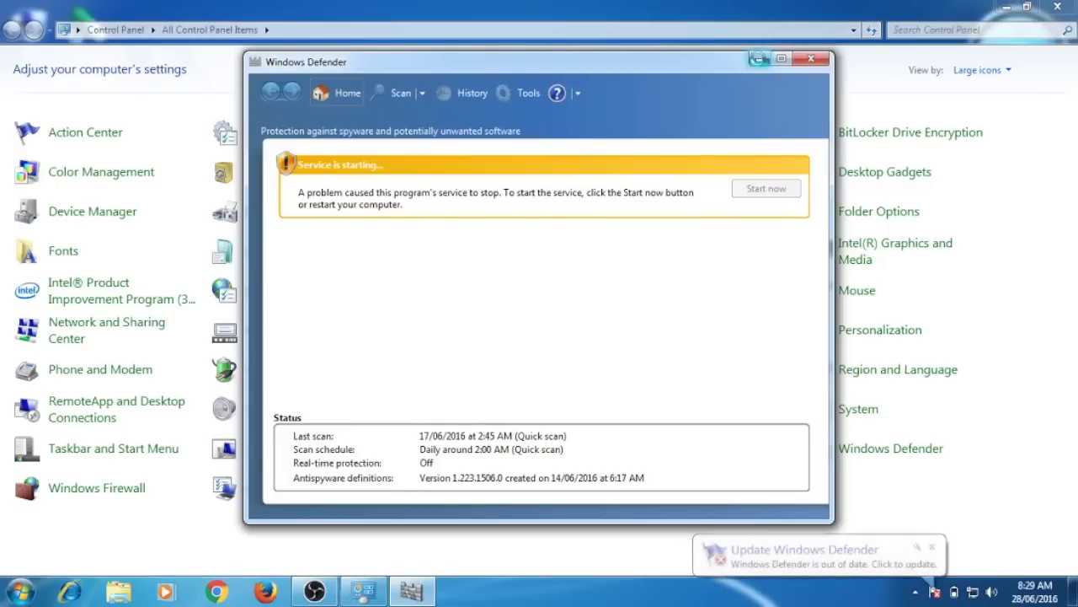
click(758, 59)
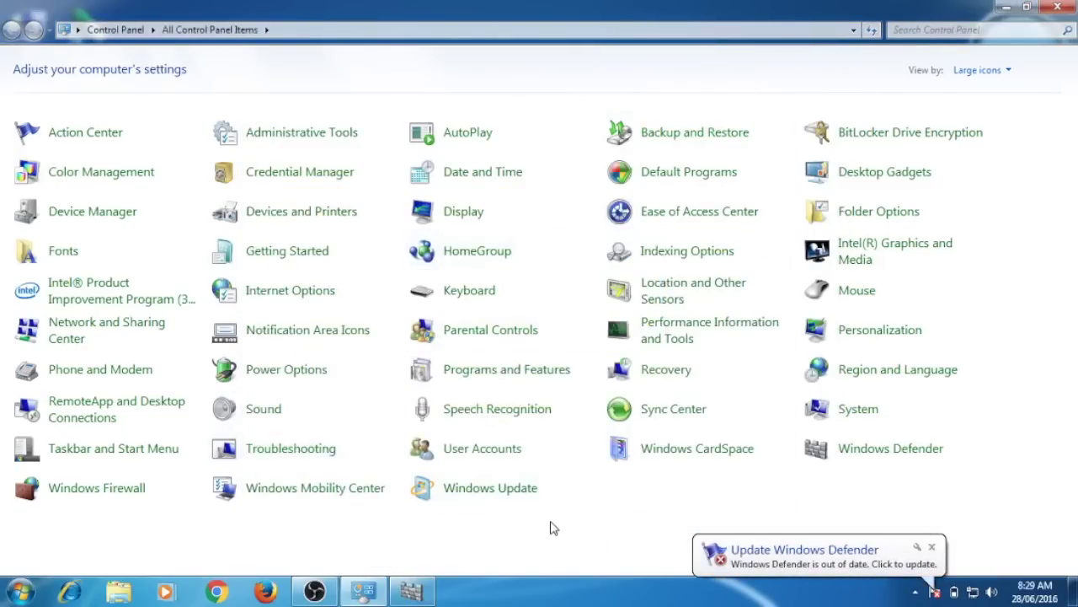
click(932, 547)
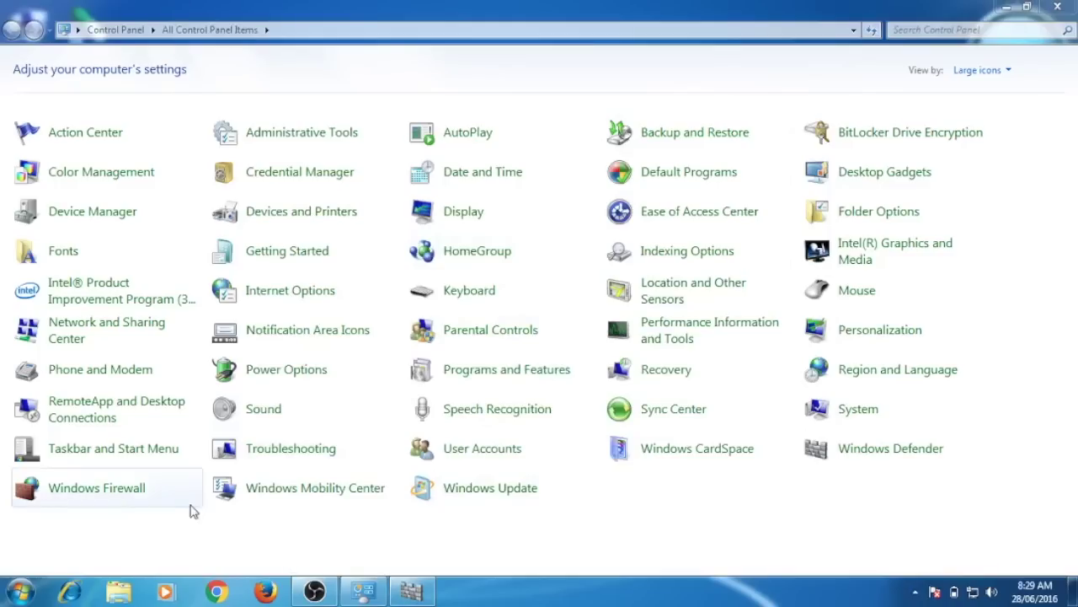
- Review the Windows Firewall status in Control Panel and the Windows Defender status, closing each window after checking it
click(150, 497)
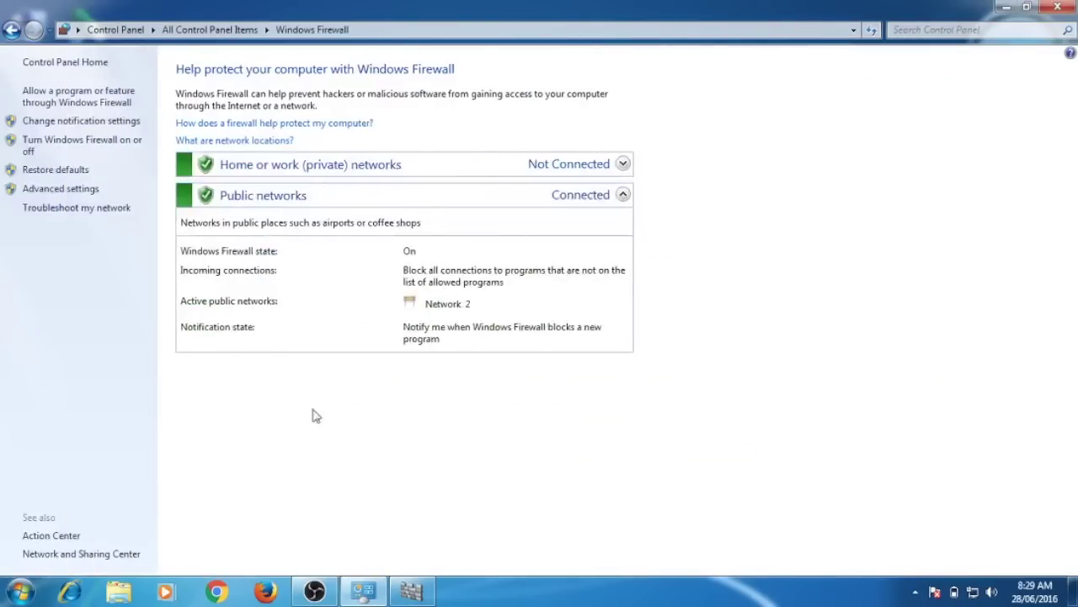
click(1058, 7)
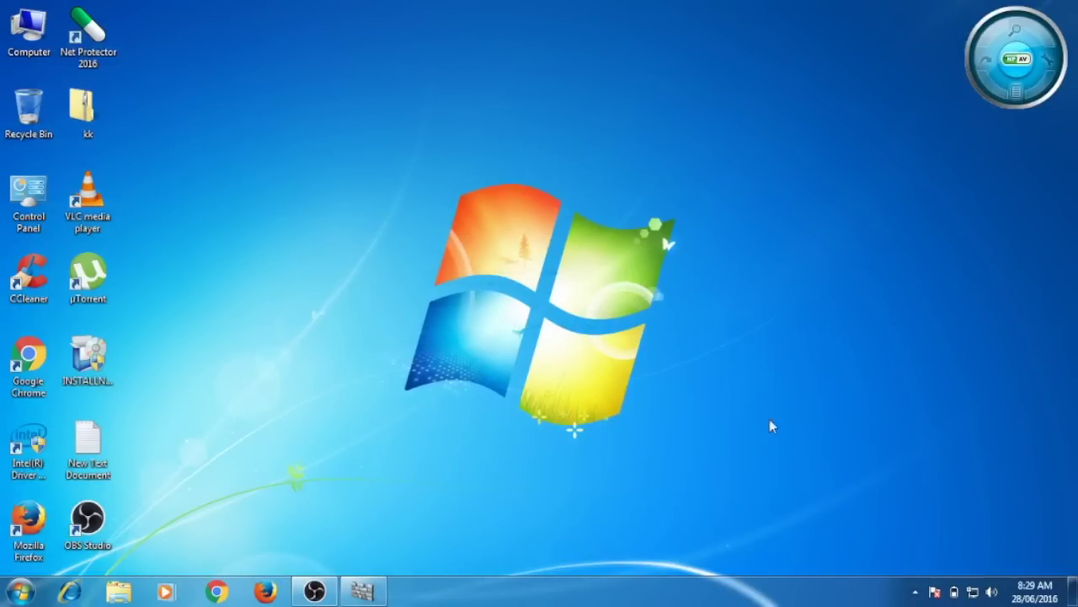
click(381, 595)
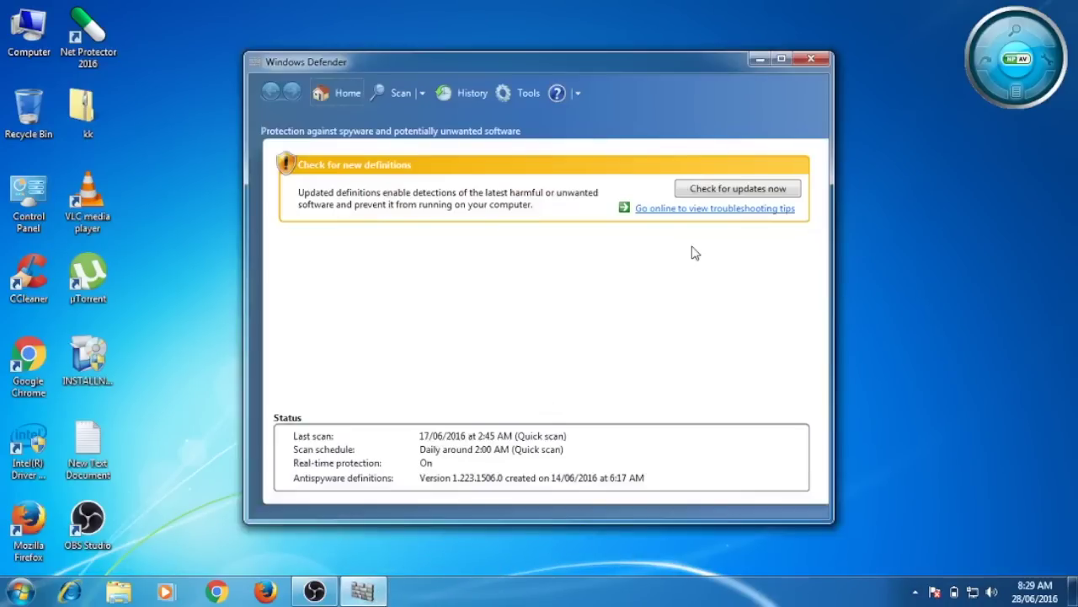
click(817, 57)
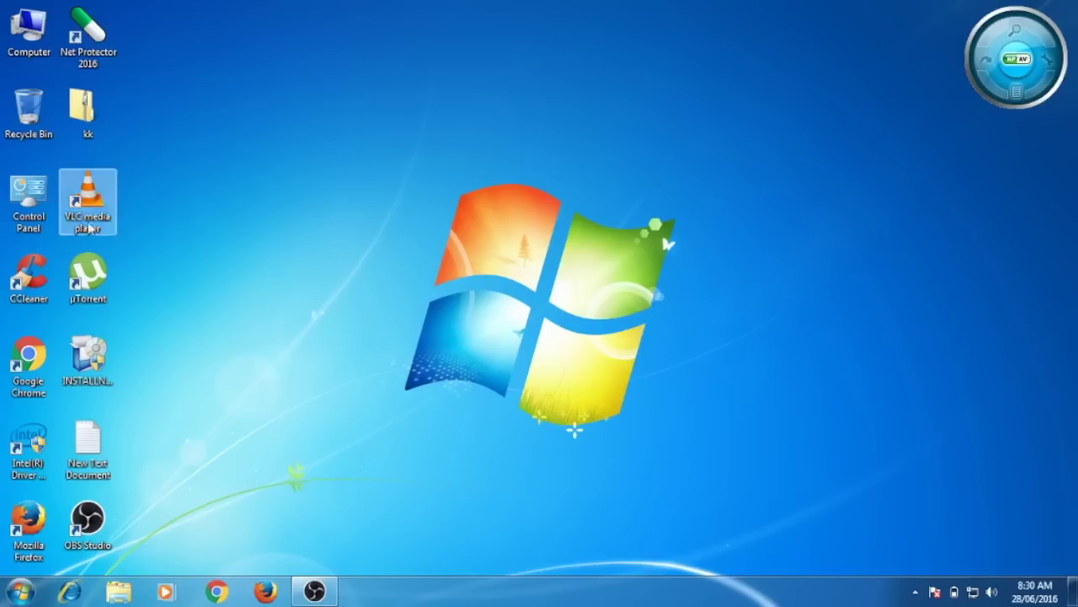
- Open CCleaner, analyze the system with the preselected cleaning categories, and run the cleaner to delete the listed files
double_click(34, 281)
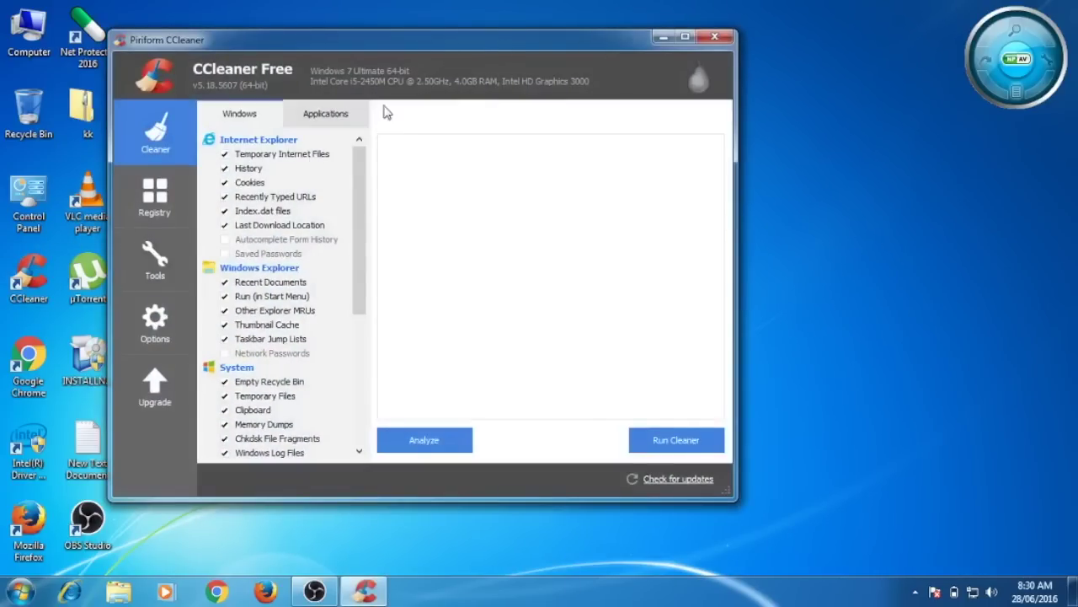
drag(516, 39, 635, 61)
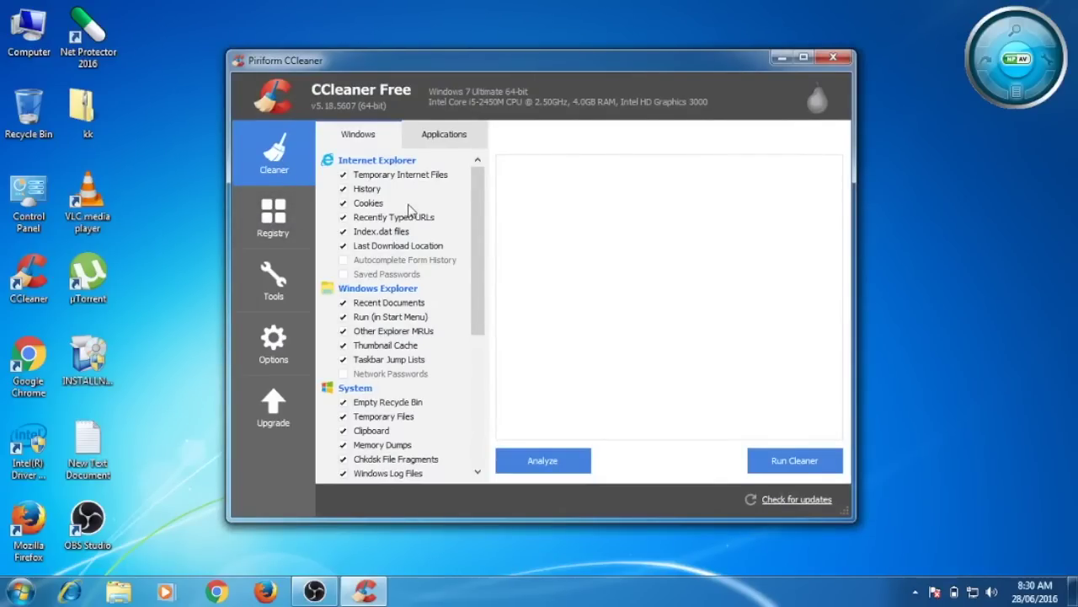
click(552, 461)
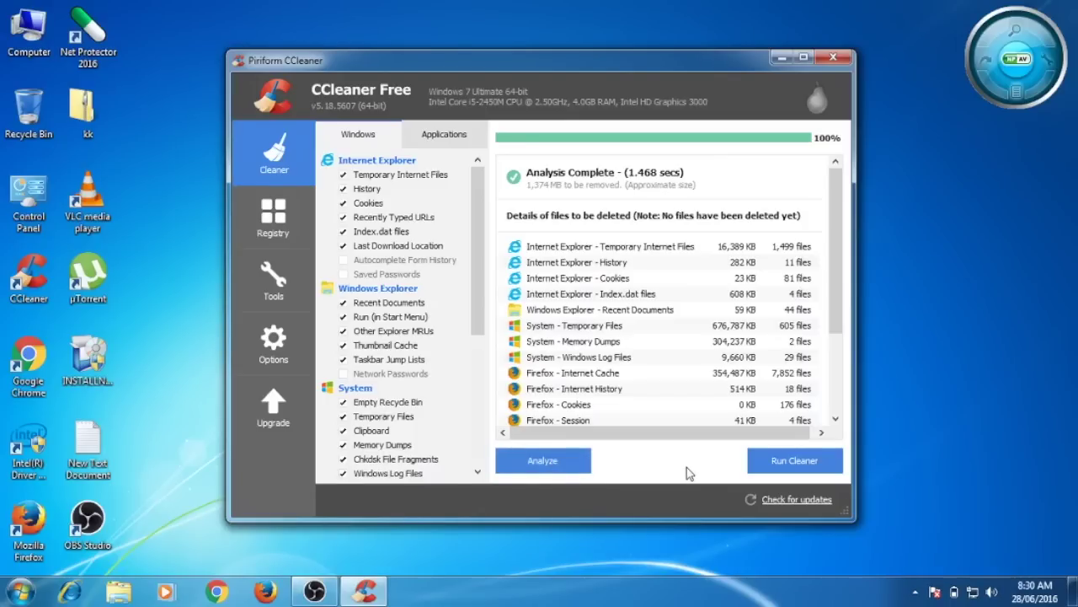
click(760, 468)
click(679, 267)
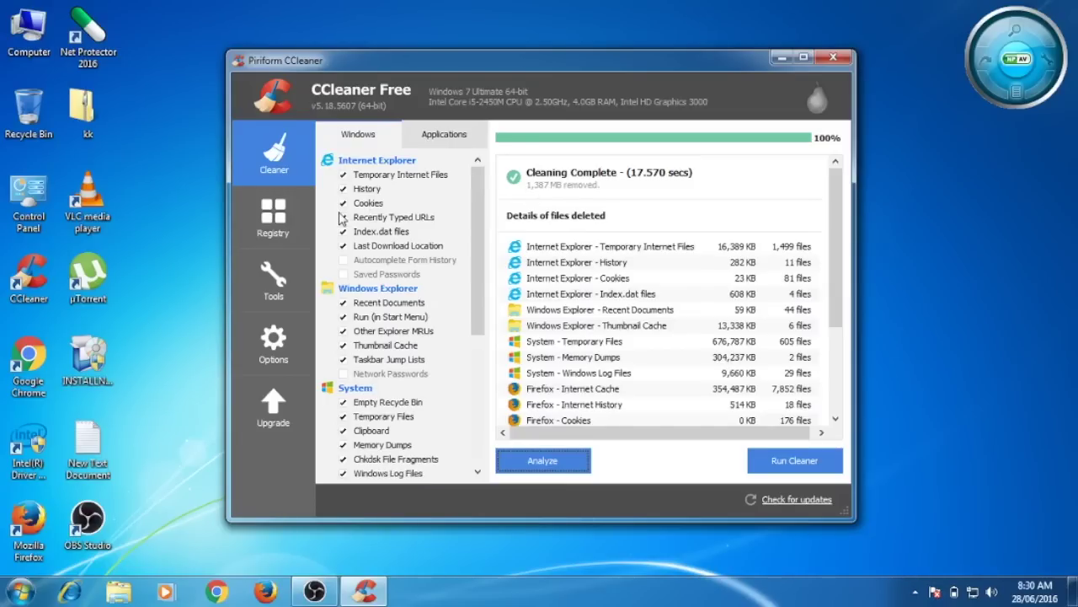
- Disable uTorrent in CCleaner's list of Windows startup programs
click(276, 296)
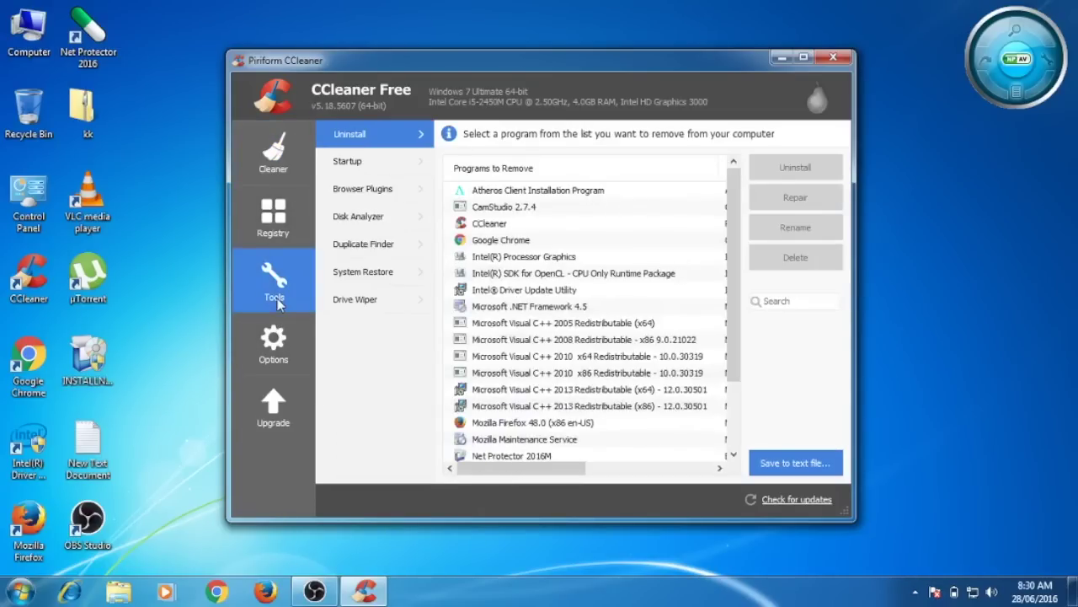
click(363, 168)
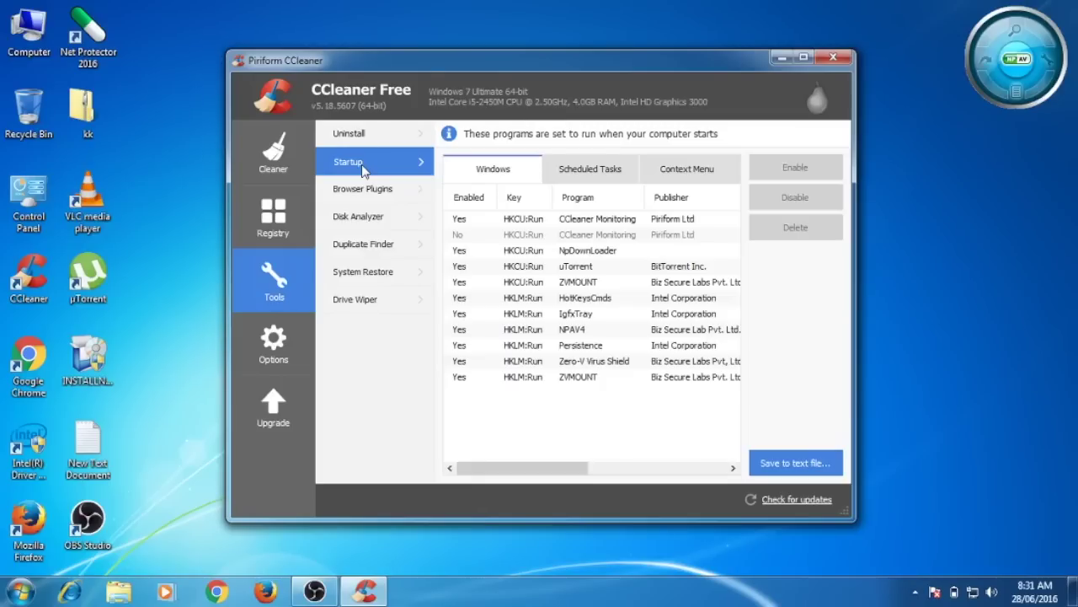
click(558, 272)
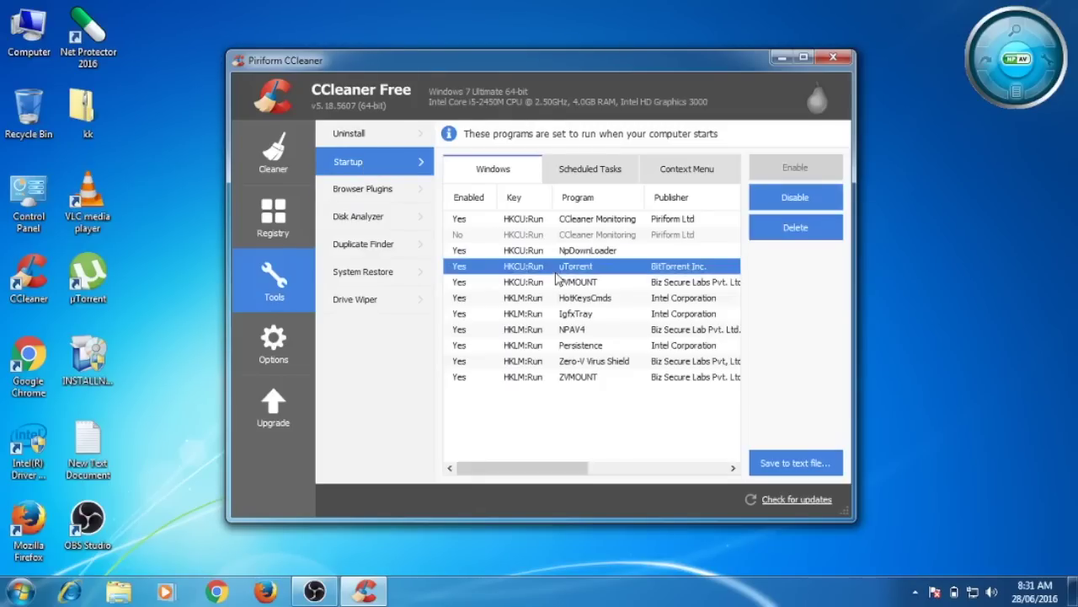
click(786, 197)
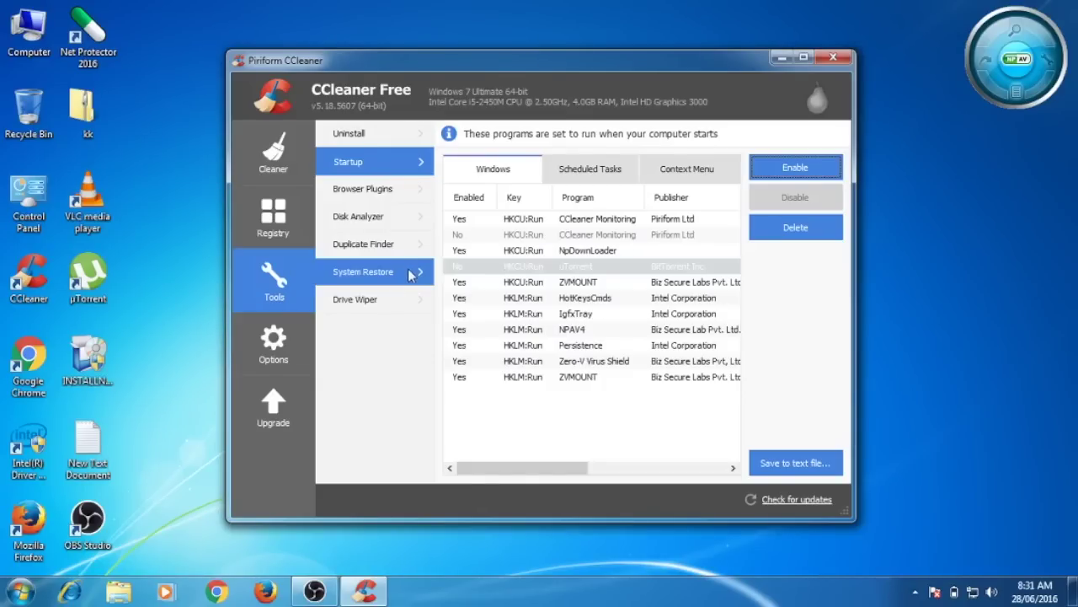
- Analyze disk usage on Local Disk (C:) for pictures, music, documents and video
click(393, 215)
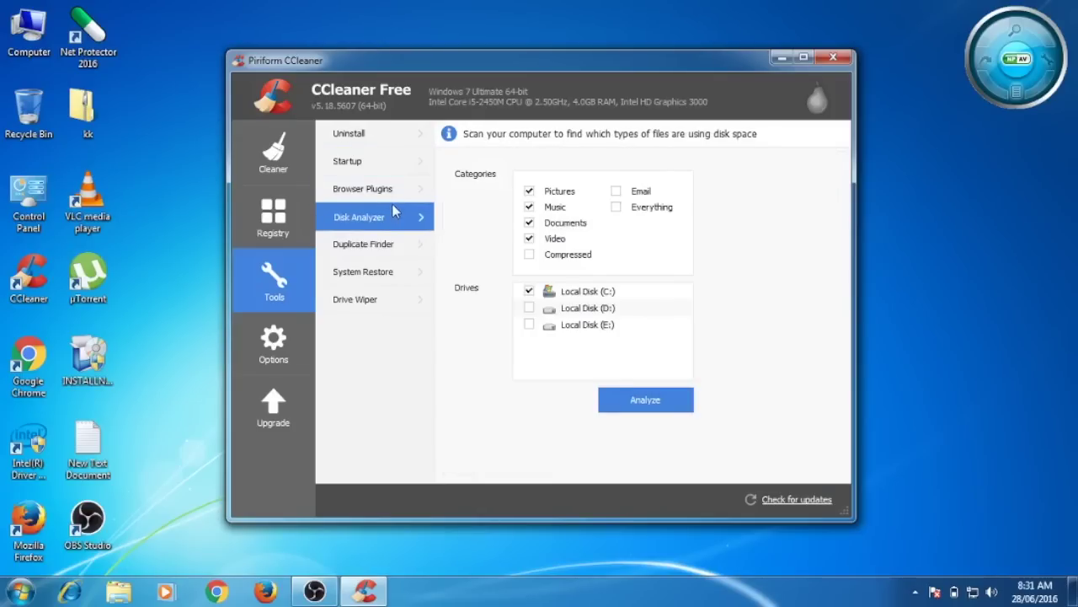
click(650, 400)
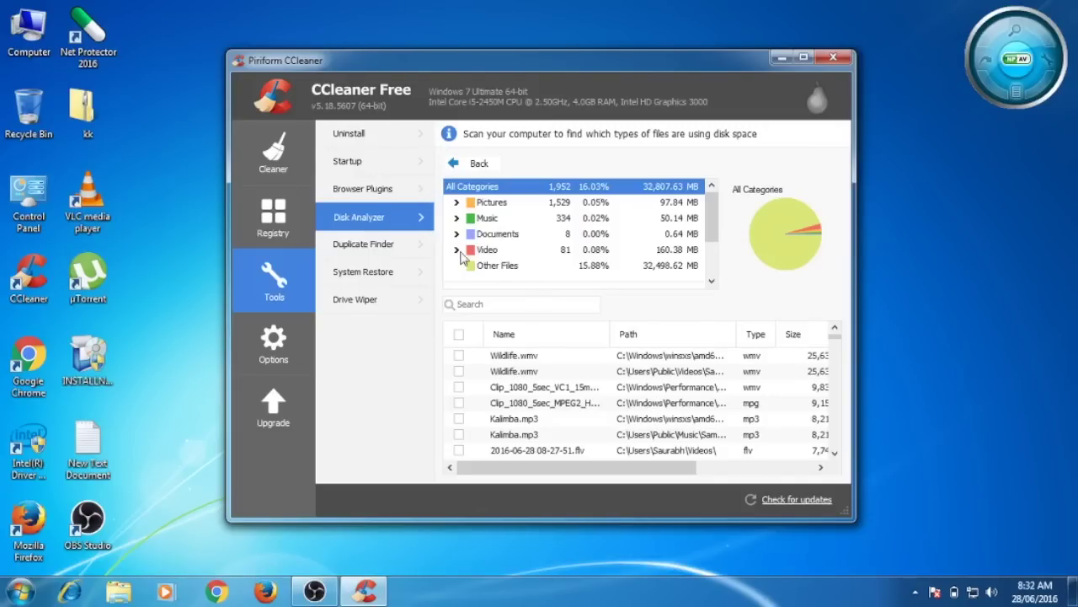
- Search drive E: for duplicate files matched by name, size and modified date, and inspect the first pair of duplicates
click(428, 252)
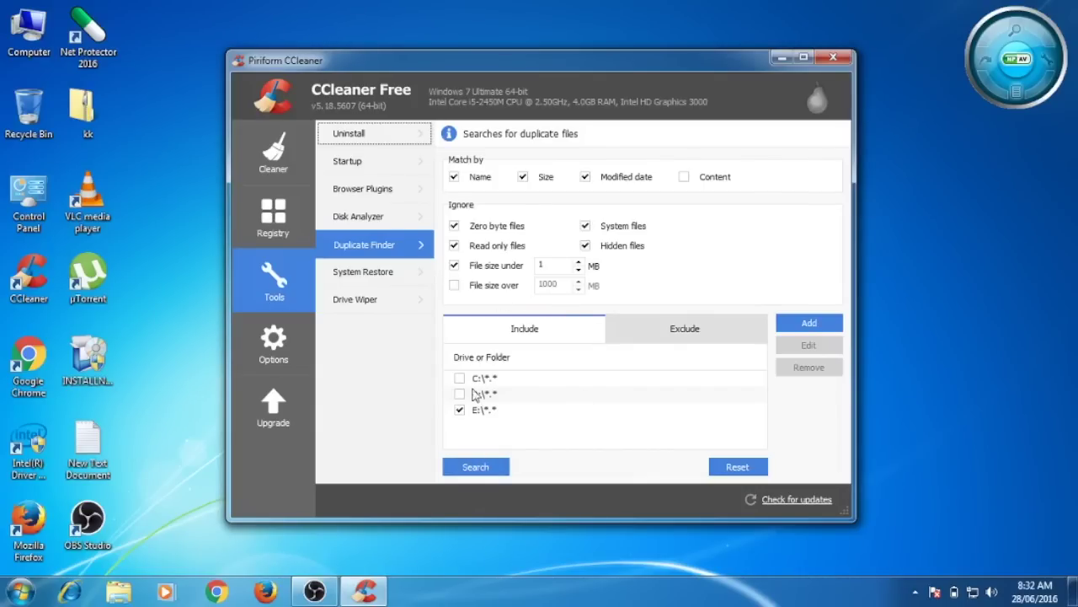
click(494, 471)
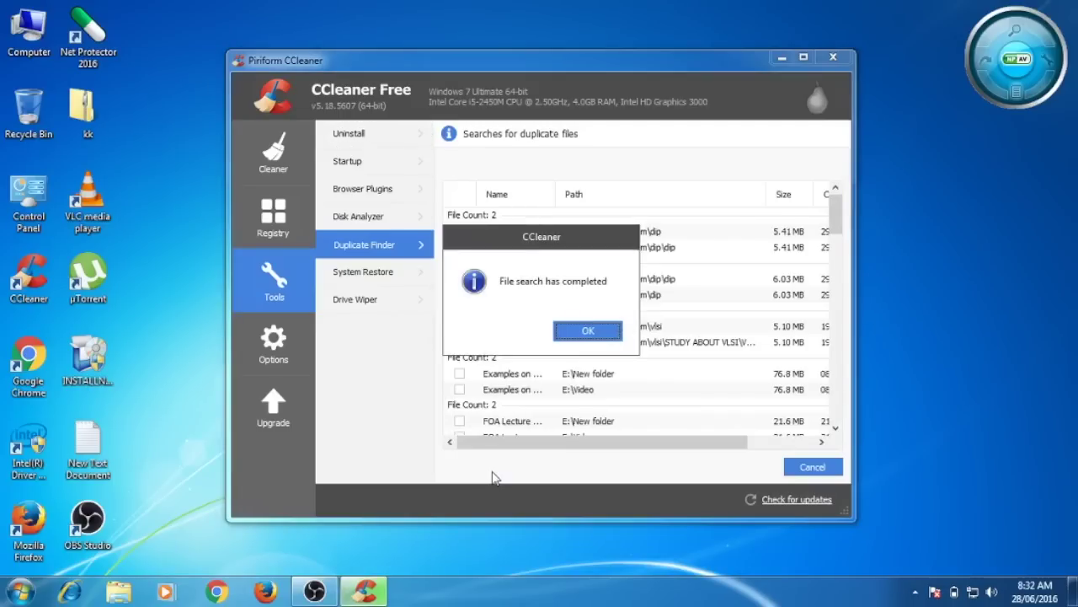
click(584, 332)
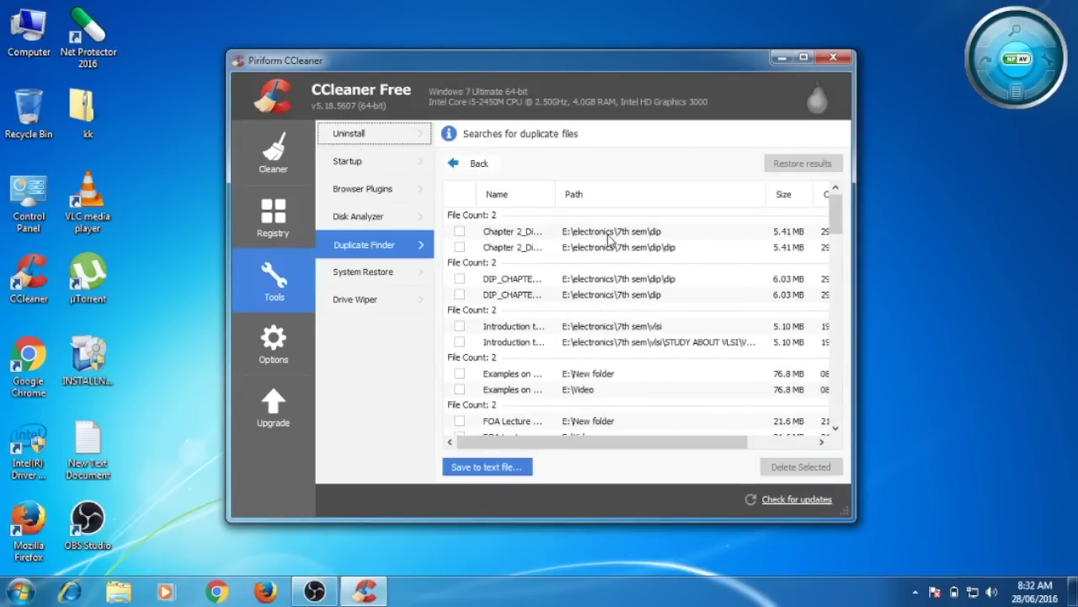
click(504, 232)
click(506, 245)
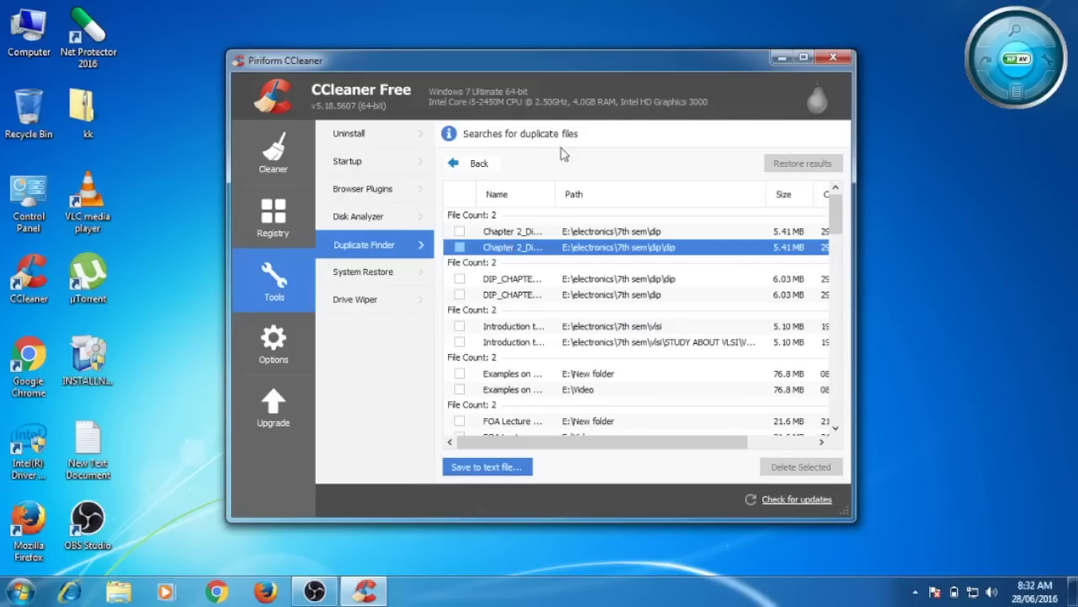
- Scan the registry for issues in all categories and fix all selected issues without backing up the registry
click(289, 237)
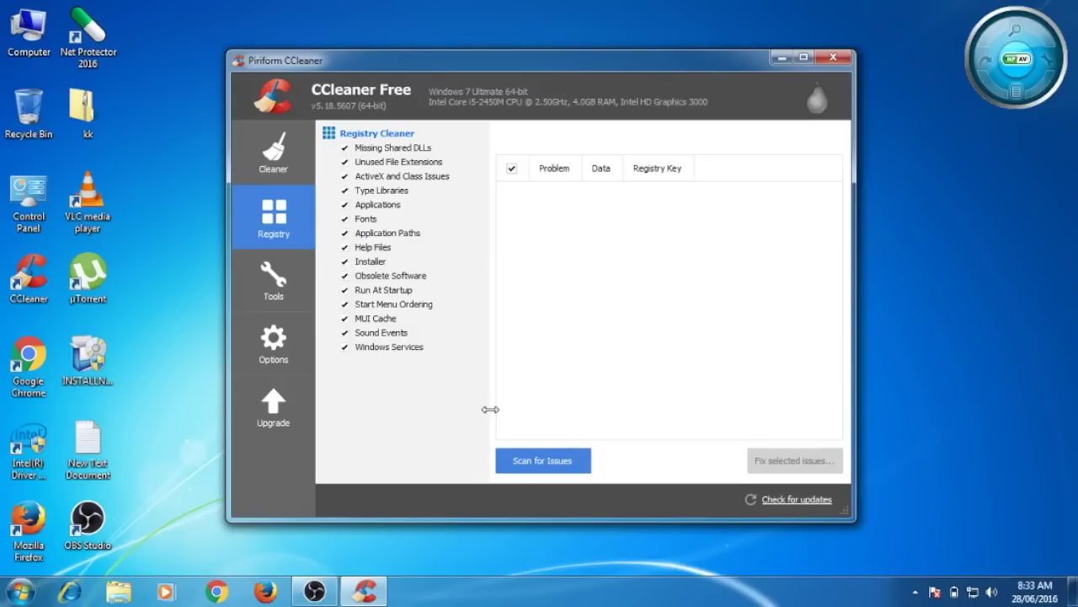
click(531, 471)
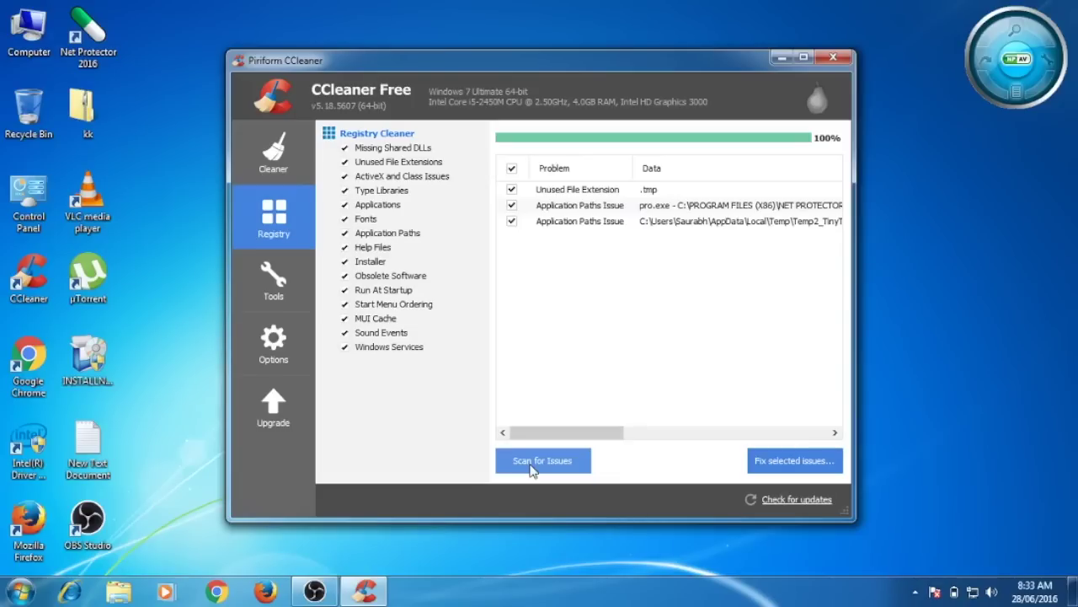
click(782, 461)
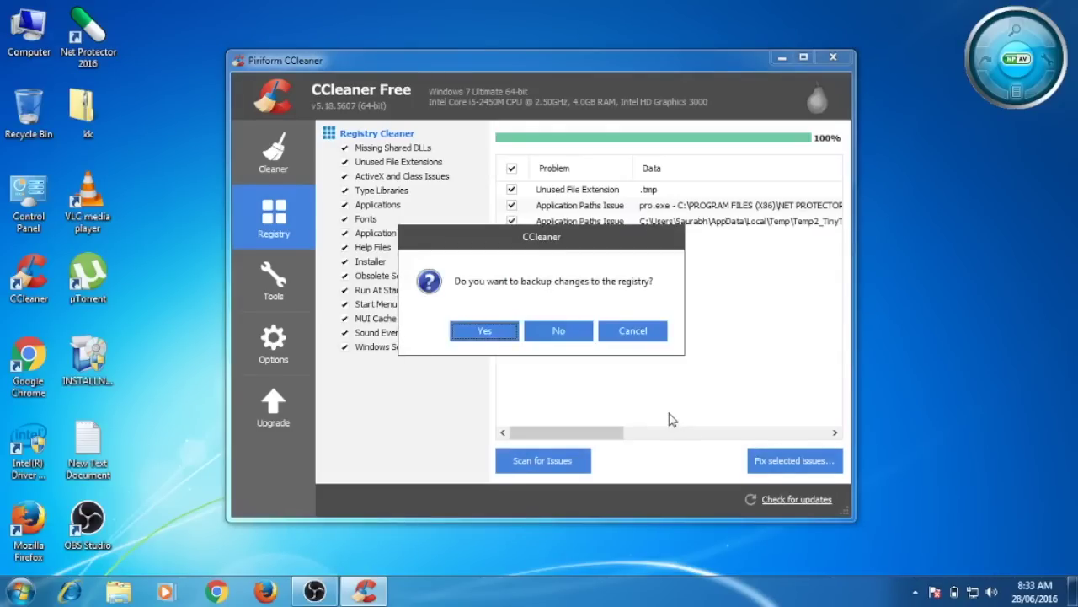
click(564, 331)
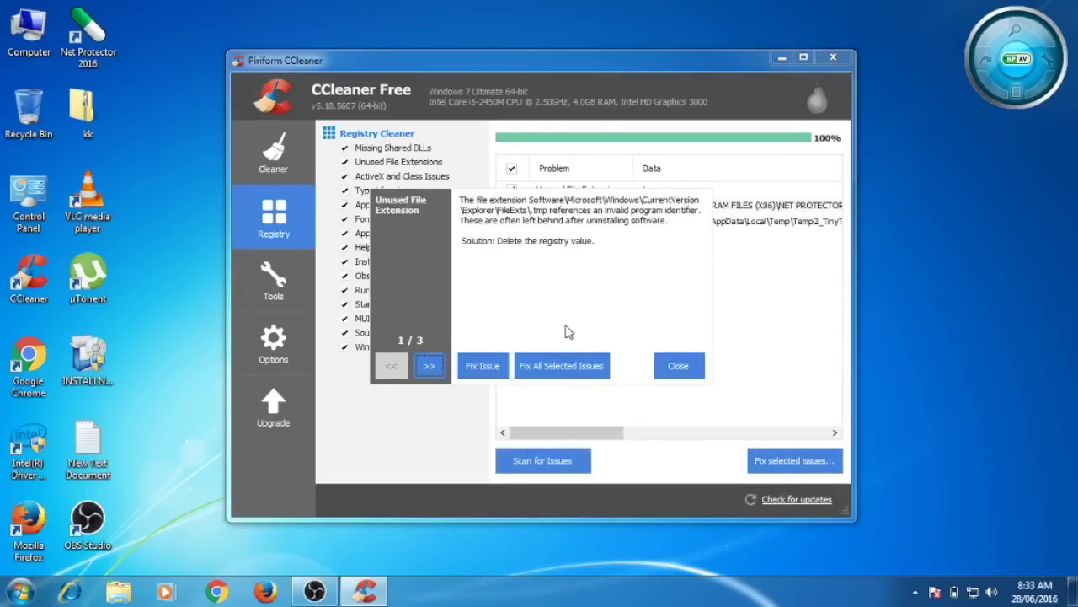
click(563, 366)
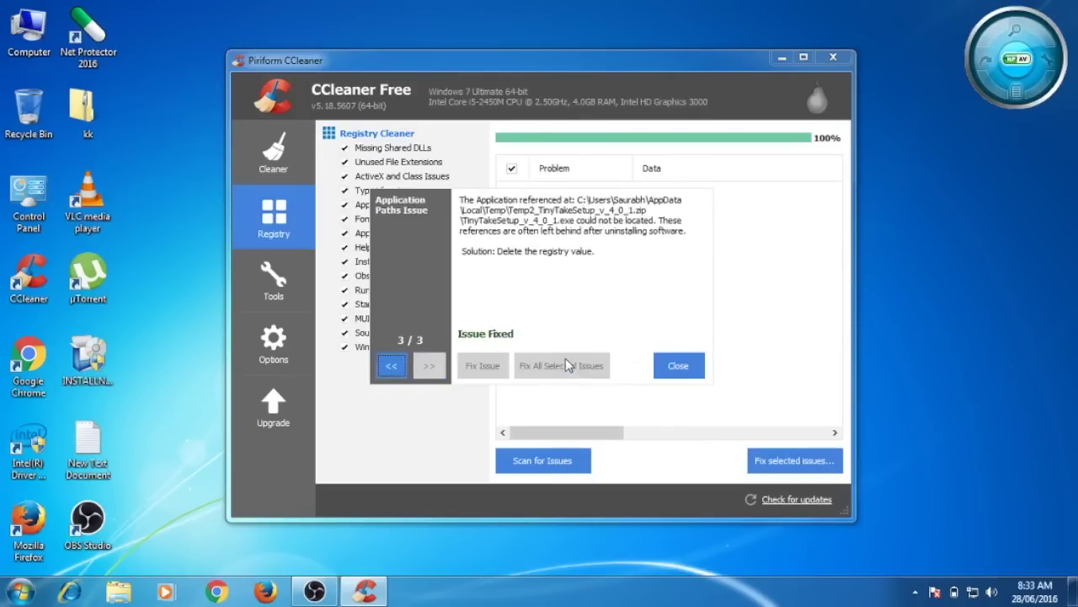
click(664, 374)
- Rescan the registry to check for remaining issues, and close CCleaner
click(561, 469)
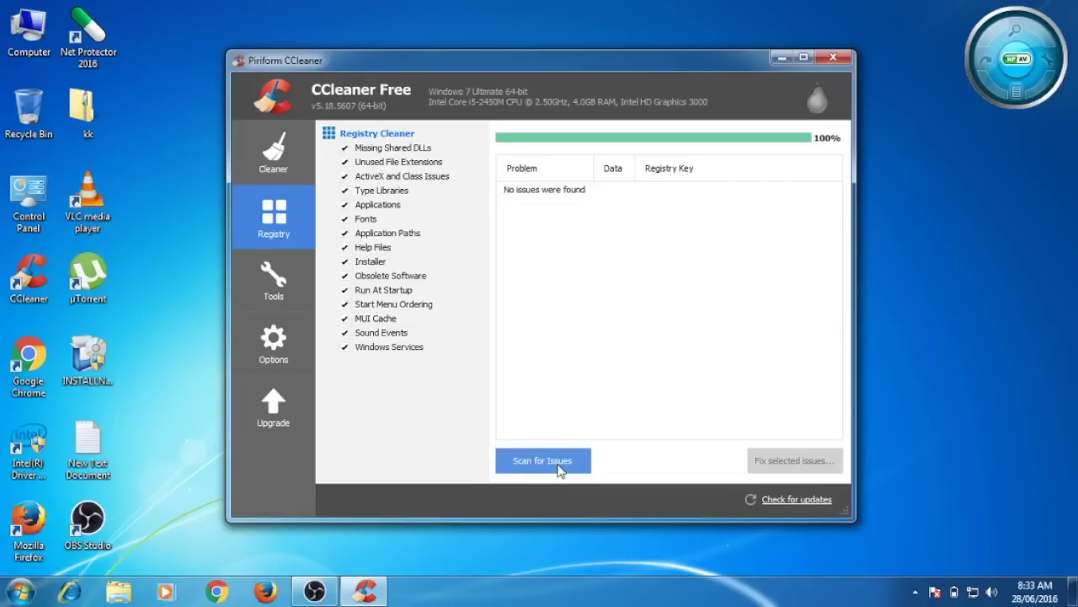
click(830, 63)
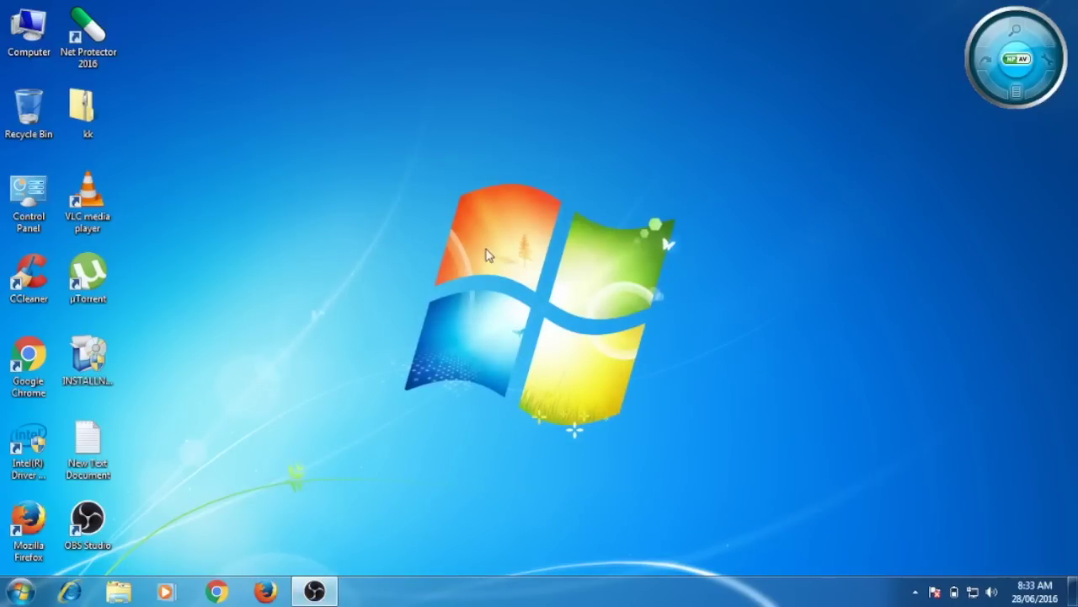
- Open the properties of Local Disk (C:) and show its error-checking, defragmentation and backup tools
double_click(48, 32)
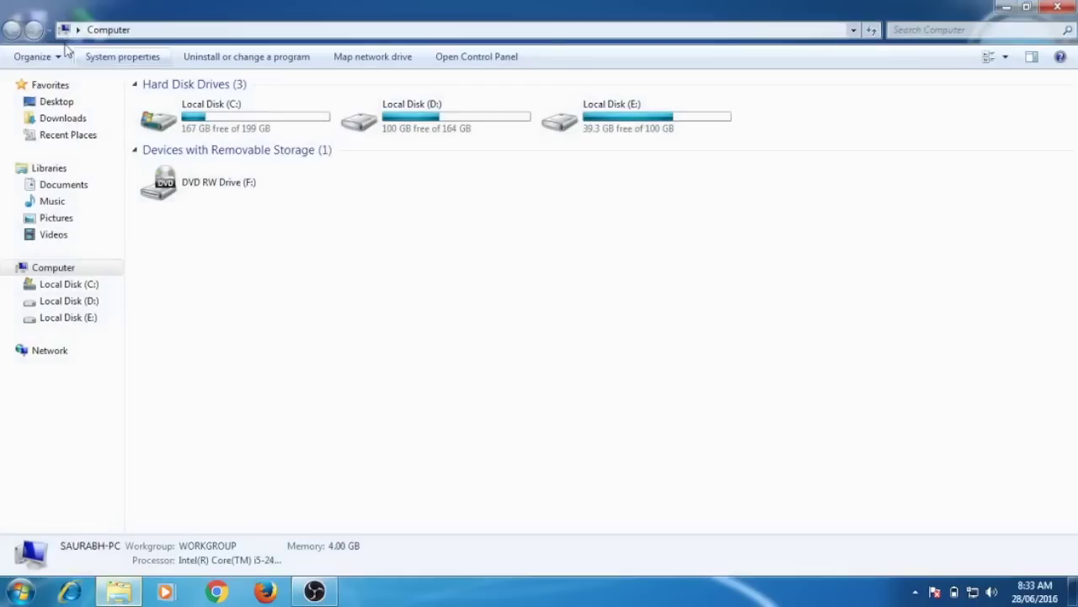
click(199, 126)
right_click(200, 126)
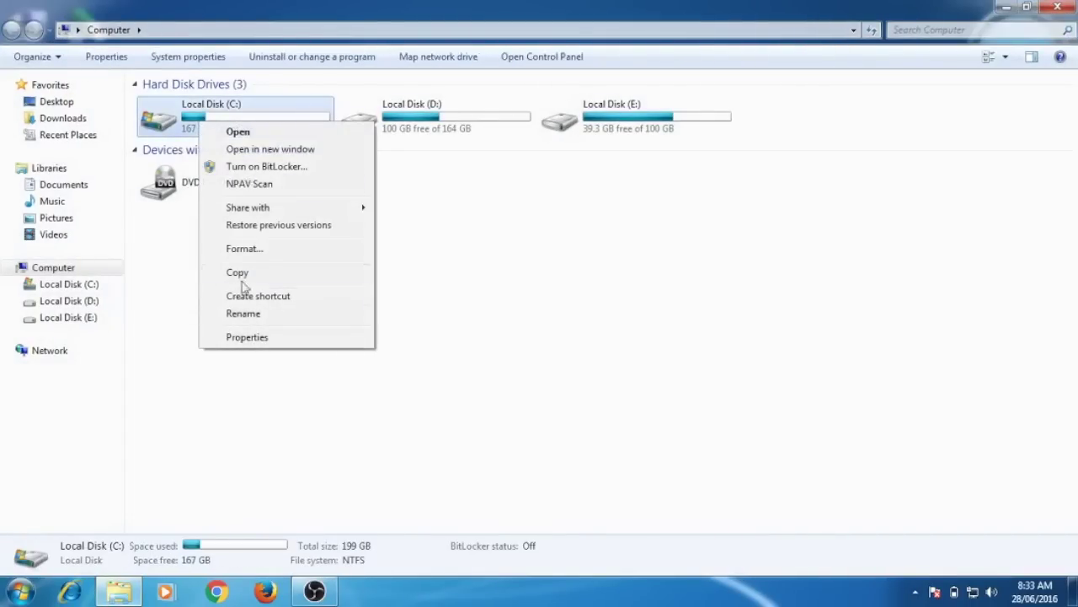
click(246, 337)
click(310, 173)
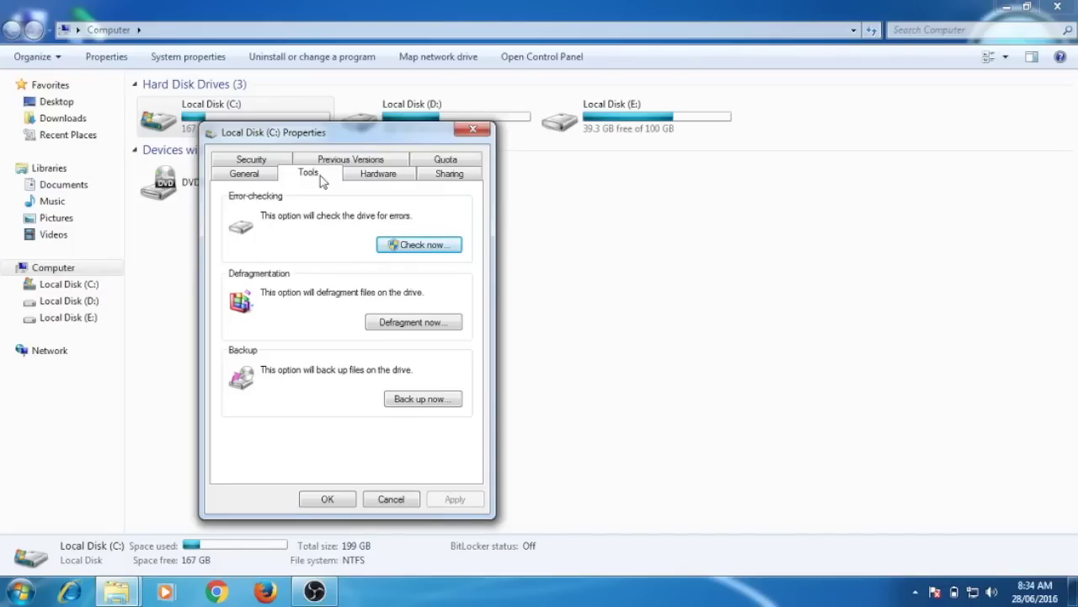
- Try to check Local Disk (C:) with automatic file system error fixing and bad sector recovery enabled, declining to schedule the check
click(402, 250)
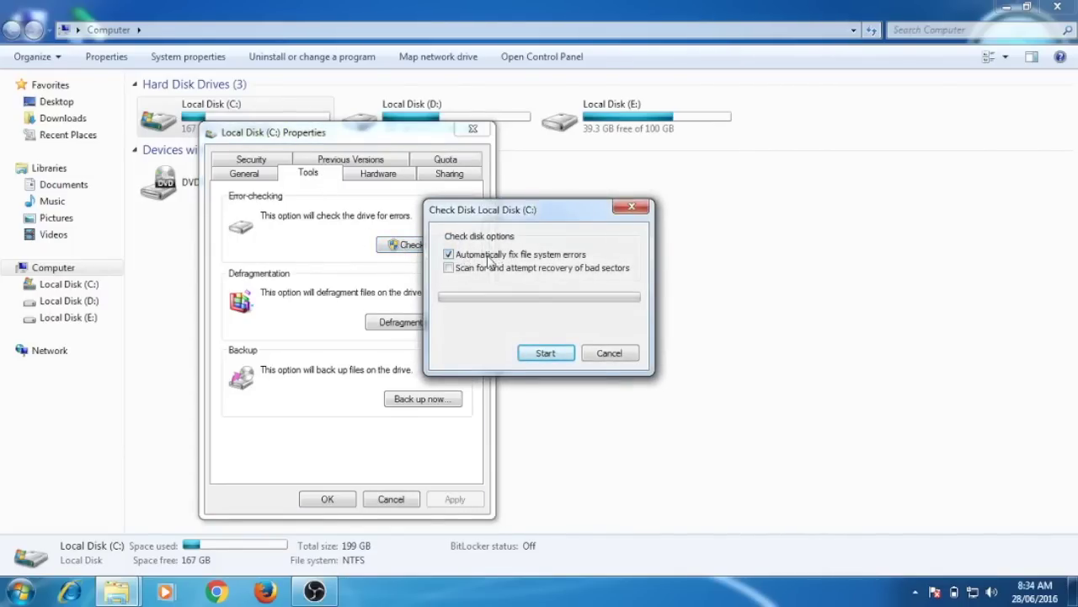
click(464, 269)
click(546, 354)
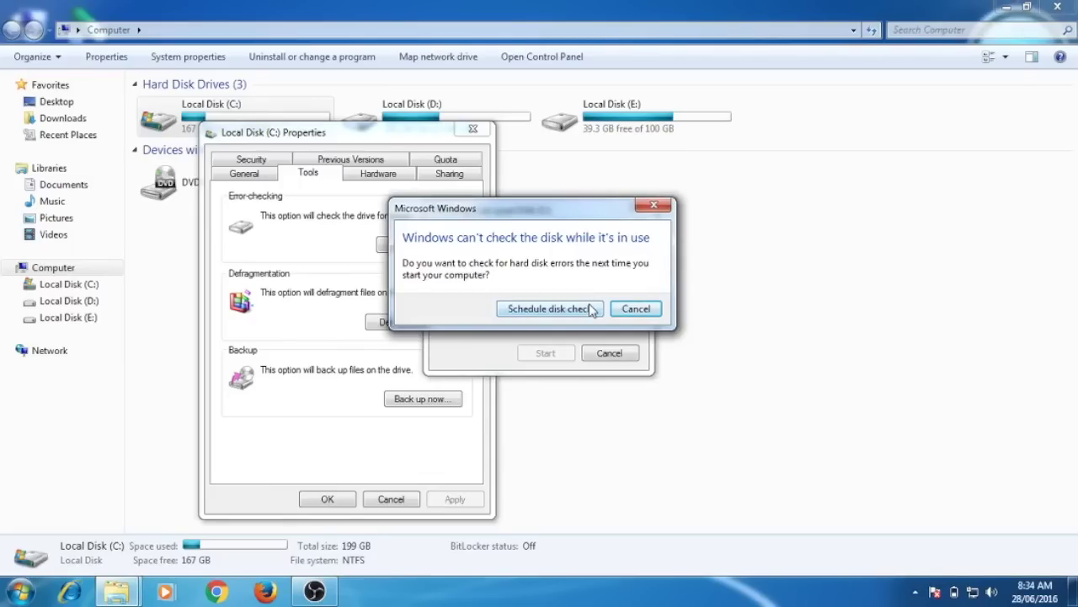
click(632, 312)
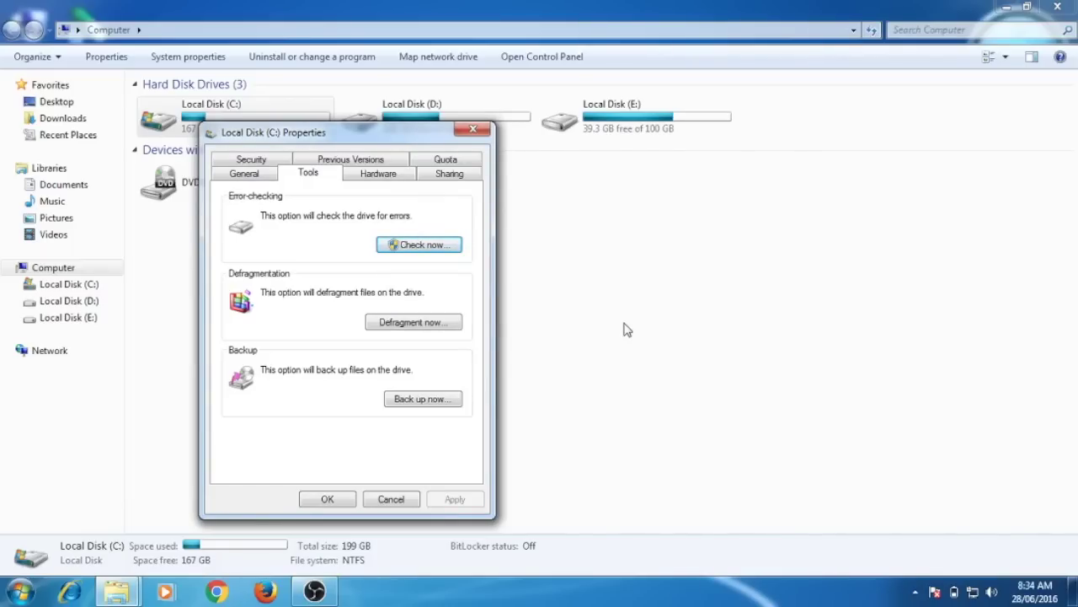
- Open Disk Defragmenter and analyze drive (D:) for fragmentation
click(379, 329)
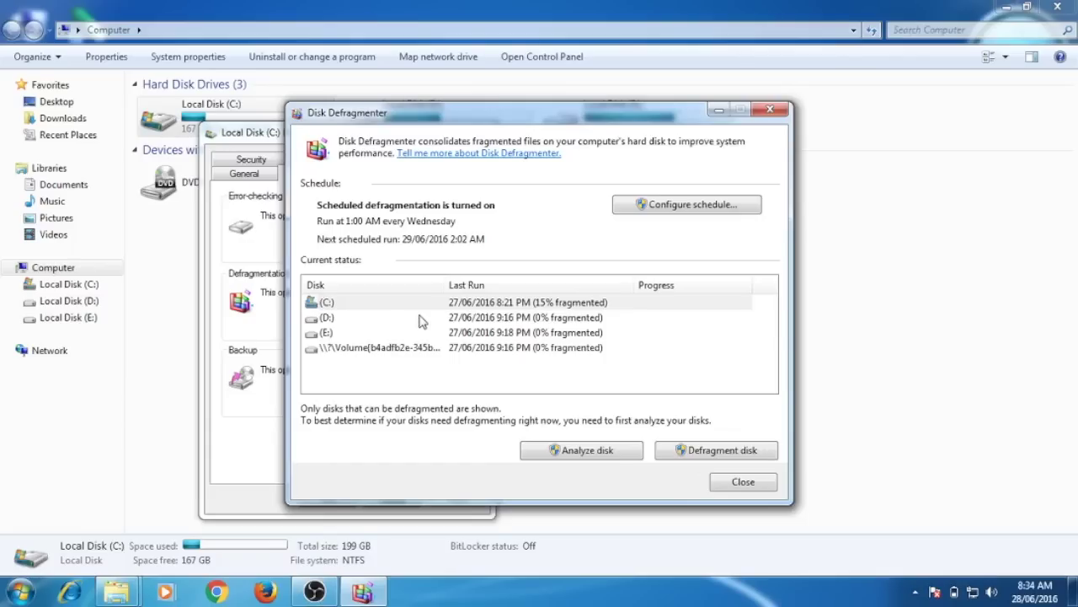
click(412, 308)
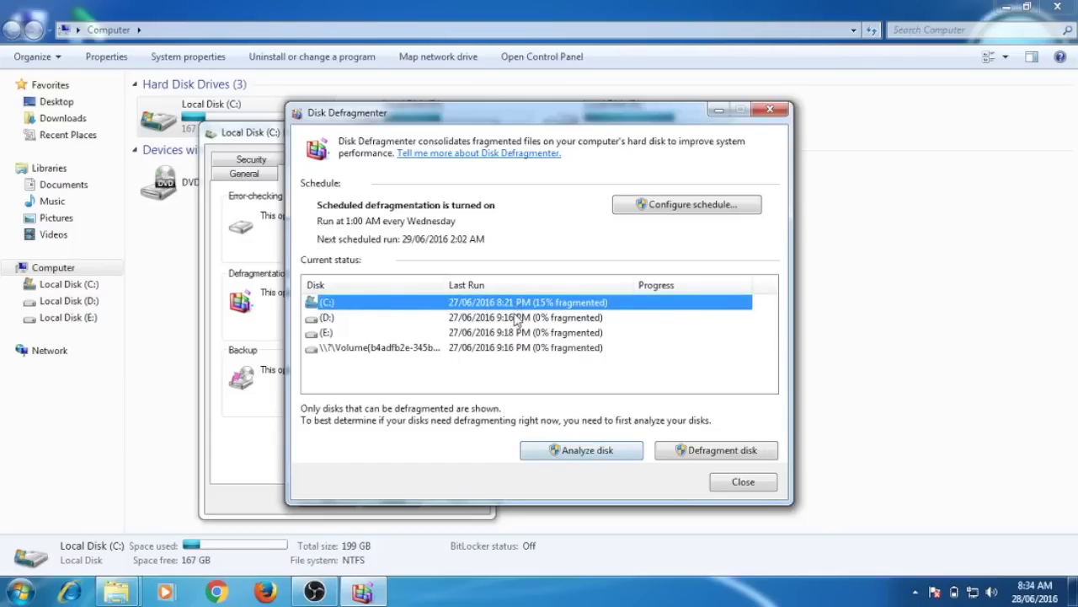
click(489, 321)
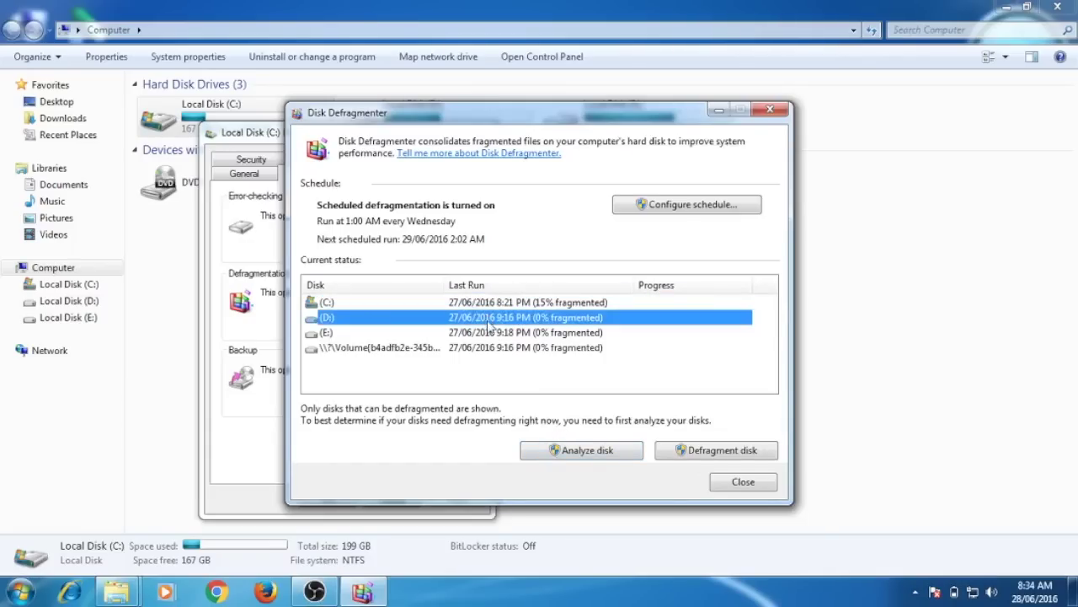
click(557, 447)
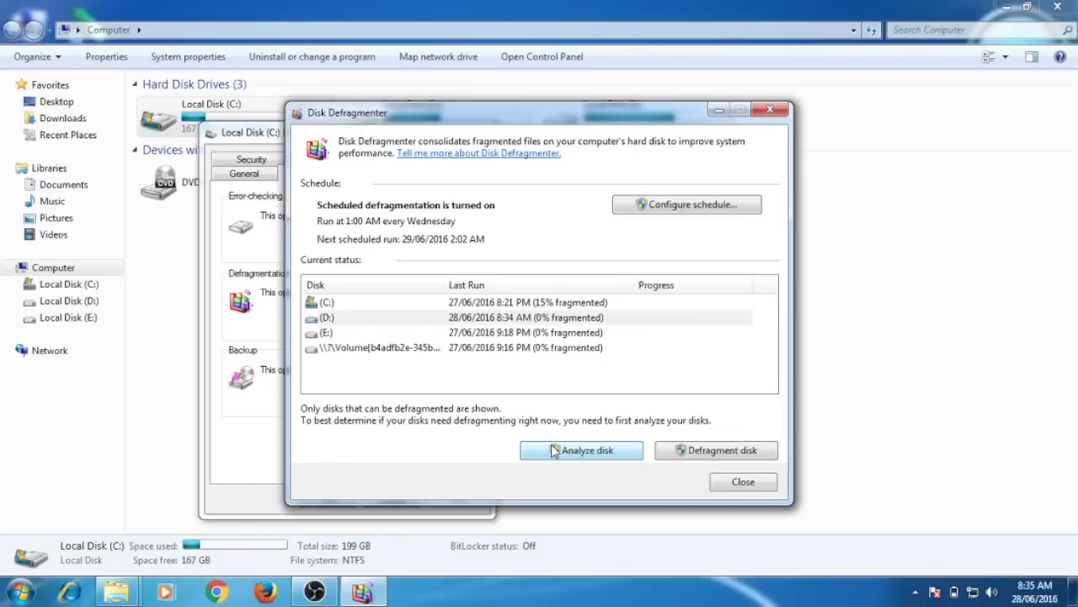
- Start defragmenting drive (C:), and close Disk Defragmenter and the drive's properties
click(569, 305)
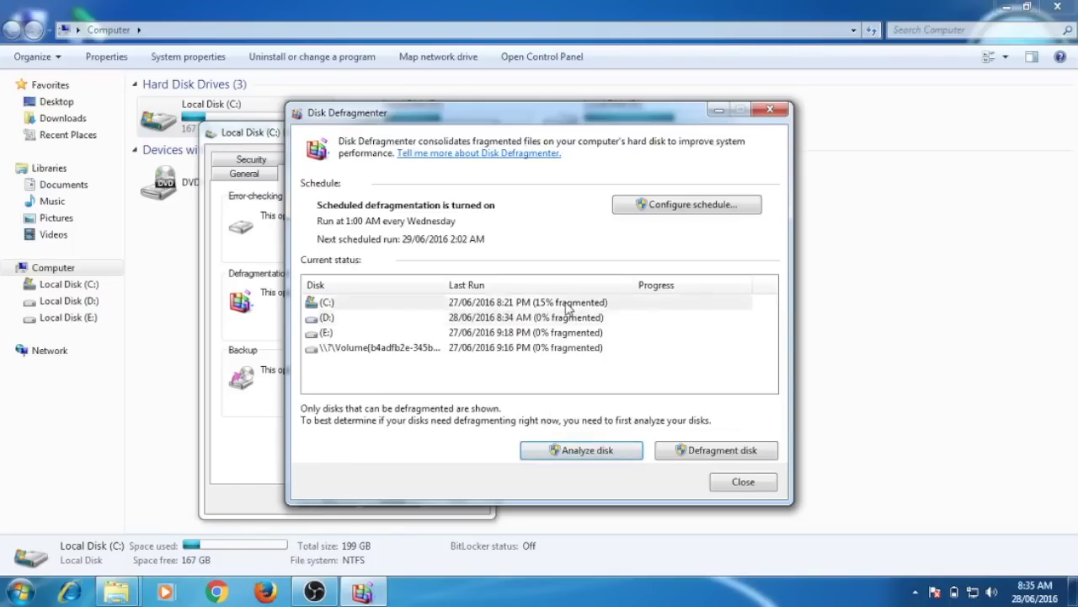
click(705, 457)
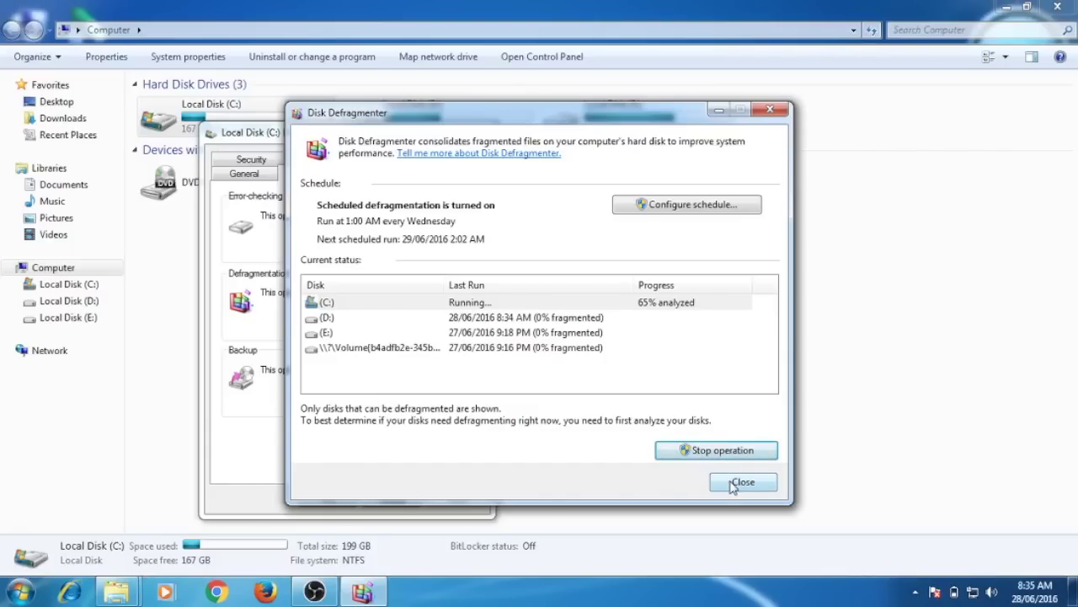
click(732, 485)
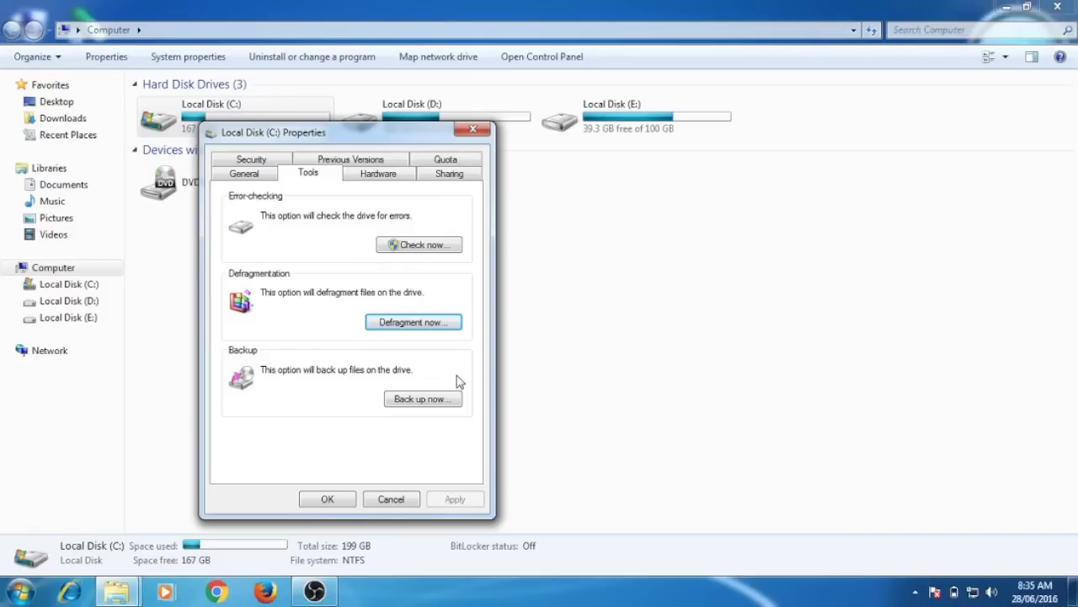
click(328, 500)
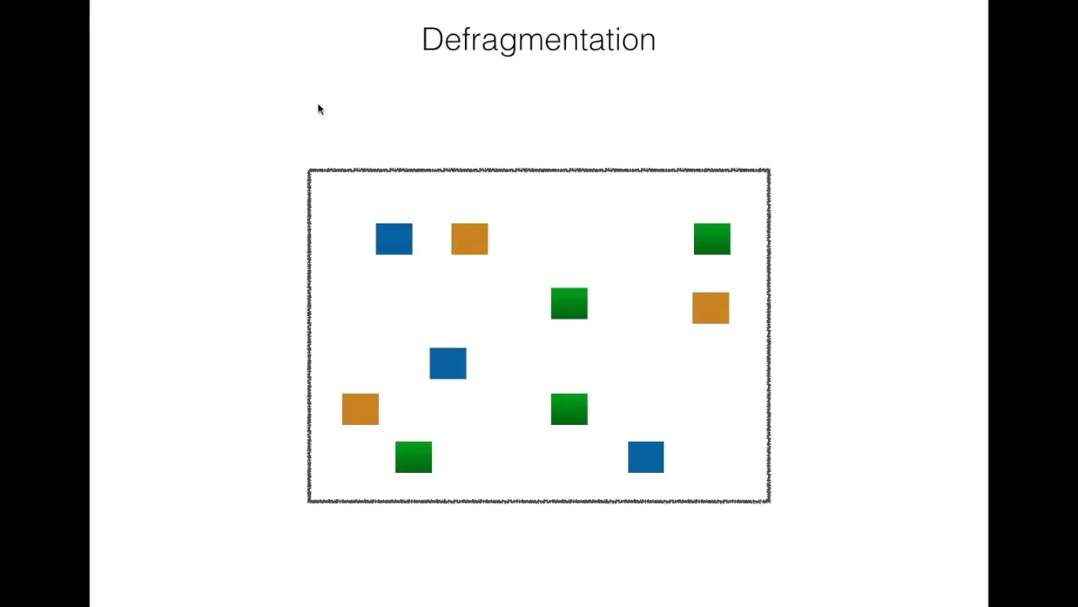